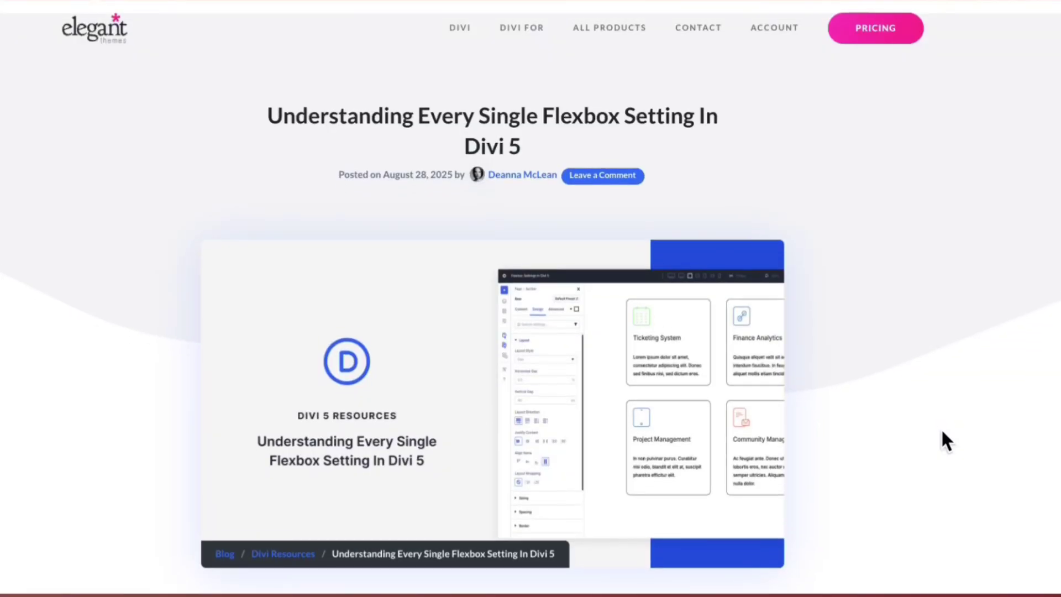
# Scroll down the 'Understanding Every Single Flexbox Setting In Divi 5' post to its Table of Contents
pyautogui.scroll(-3, 942, 434)
pyautogui.scroll(-4, 941, 431)
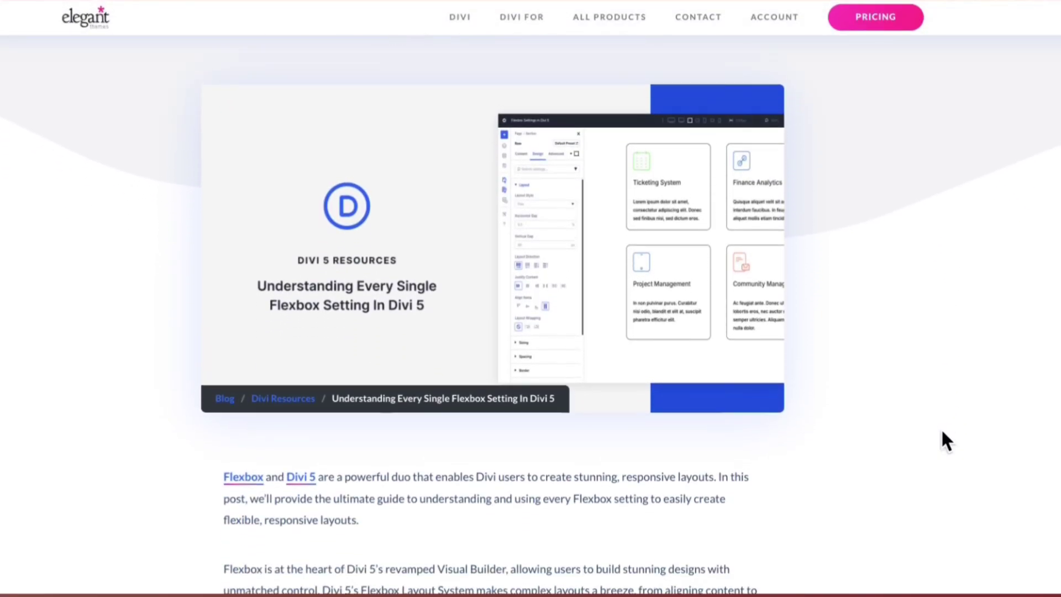
pyautogui.scroll(-5, 942, 432)
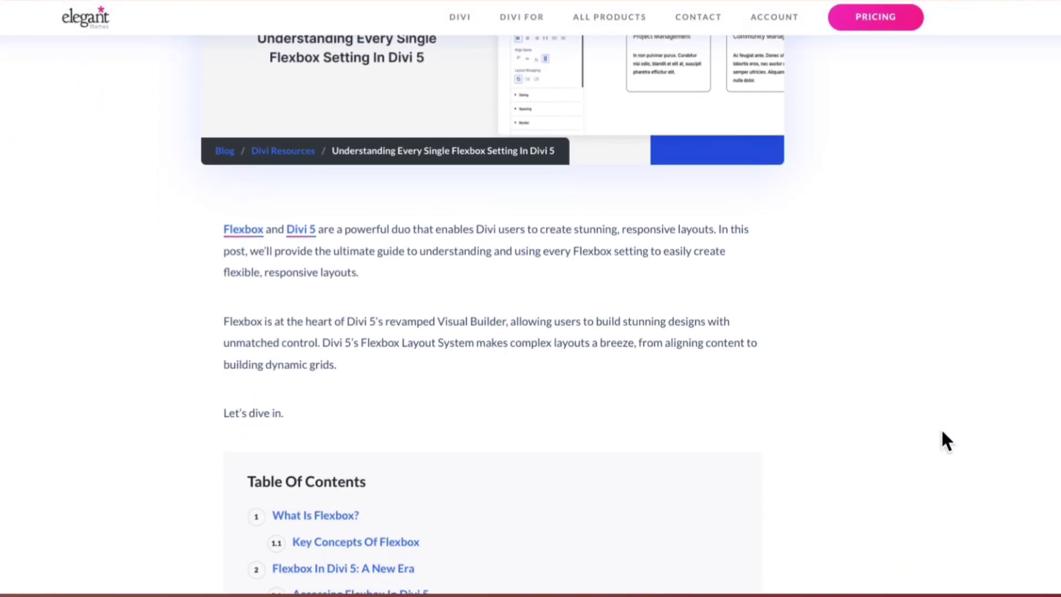
pyautogui.scroll(-5, 943, 439)
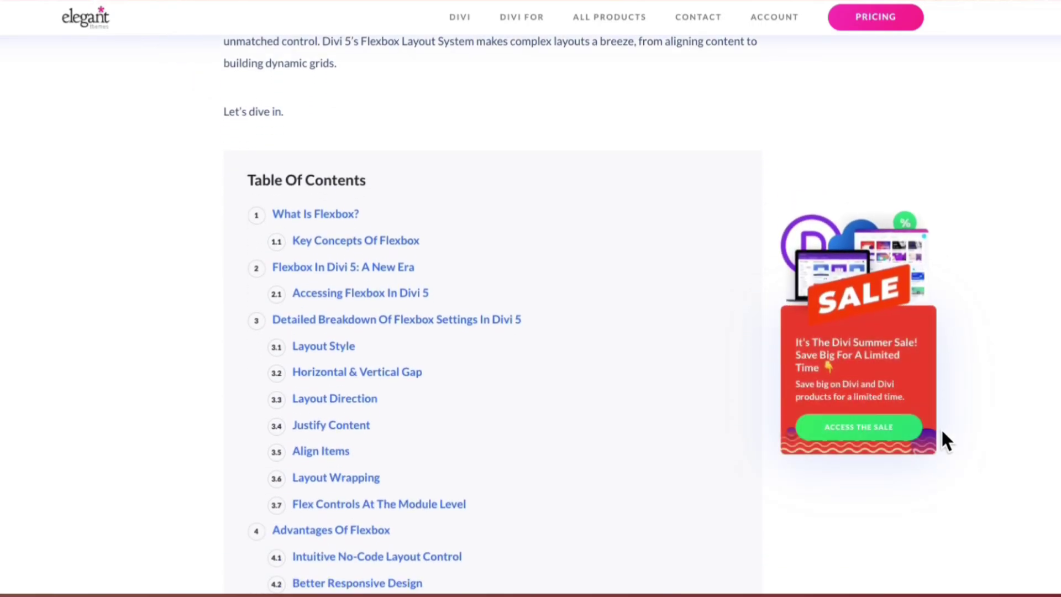
pyautogui.scroll(-2, 946, 440)
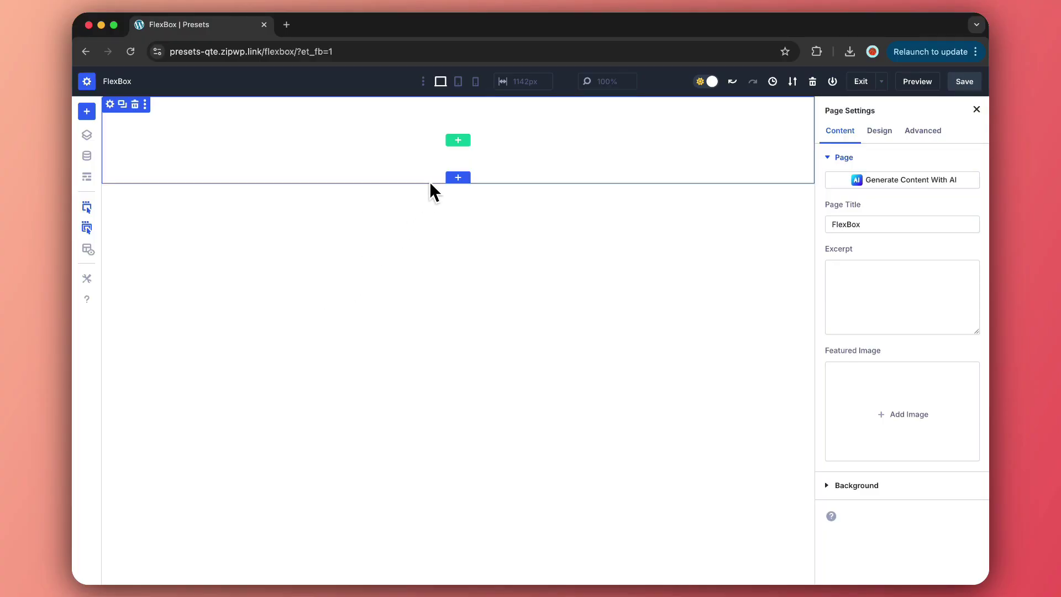
# Insert a one-column row into the empty section and expand its Design tab Layout settings
pyautogui.click(458, 139)
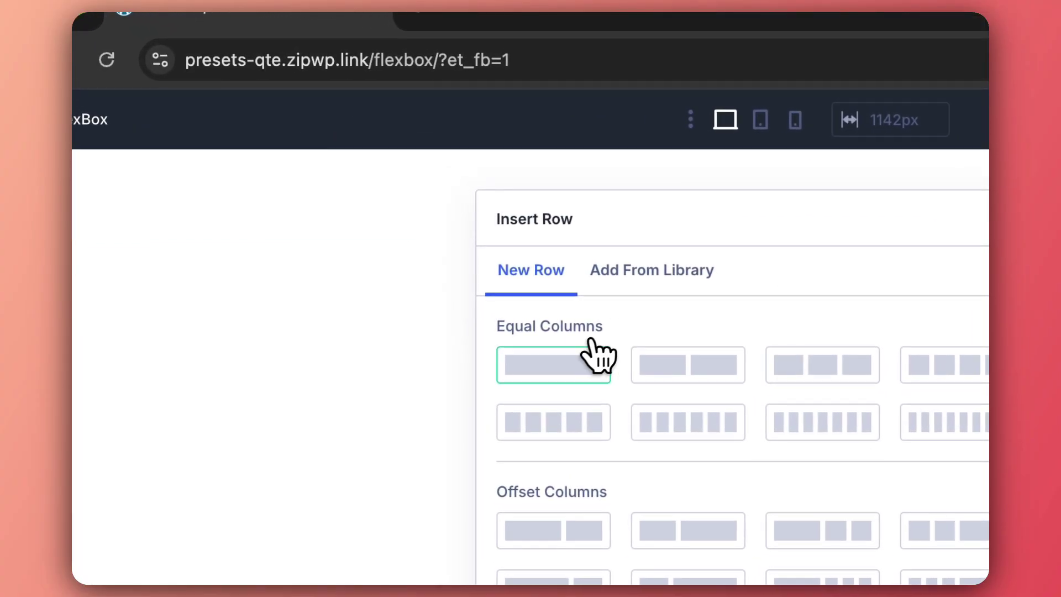
pyautogui.click(552, 365)
pyautogui.click(207, 235)
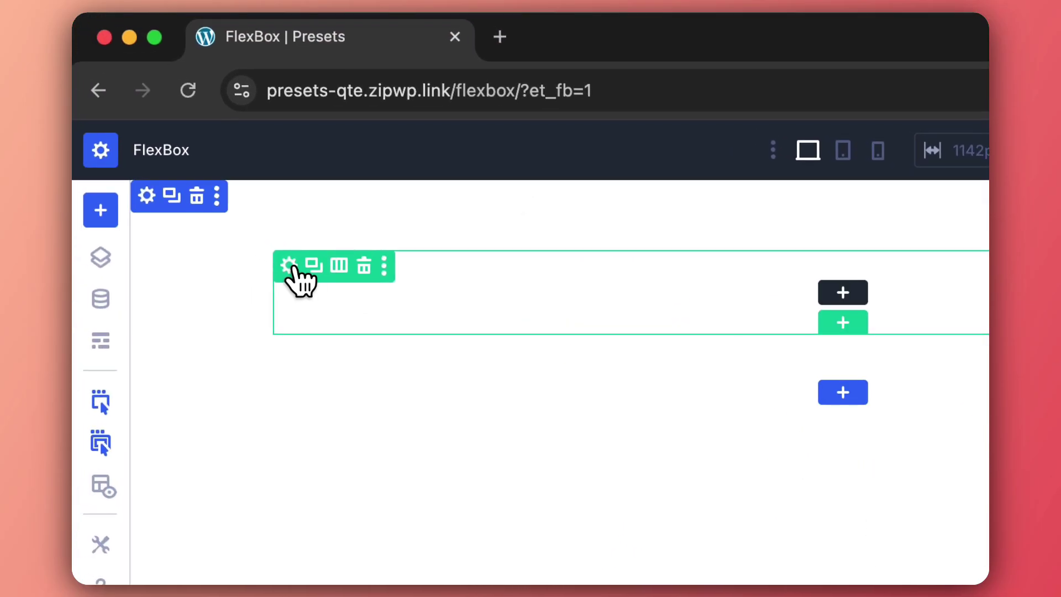
pyautogui.click(884, 155)
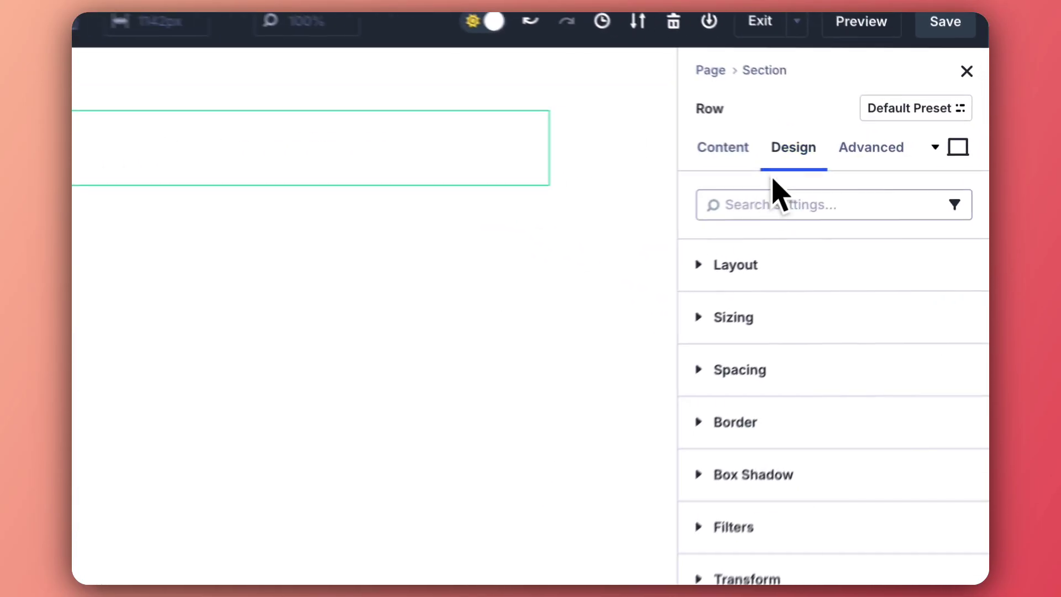
pyautogui.click(836, 220)
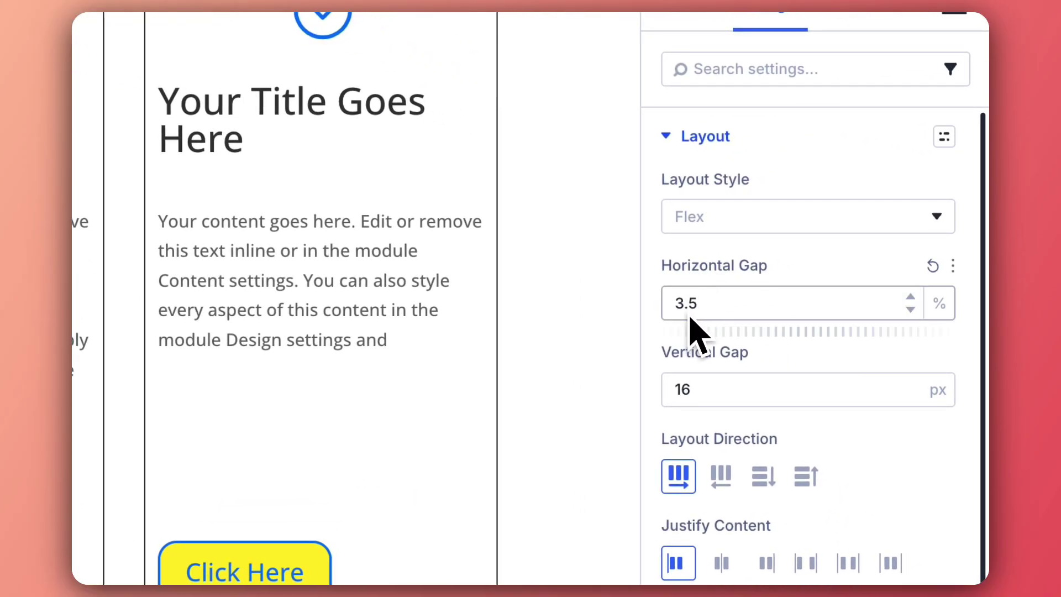
# Set the row's horizontal gap to 4% and vertical gap to 12px, ending on Row direction
pyautogui.moveTo(701, 327); pyautogui.dragTo(697, 326)
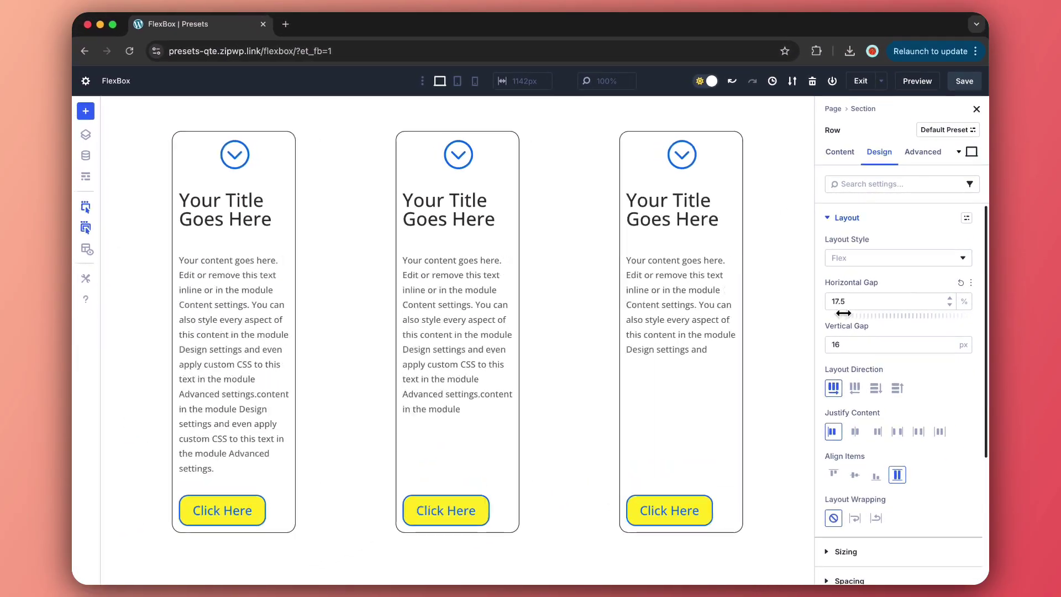
pyautogui.moveTo(843, 313); pyautogui.dragTo(839, 313)
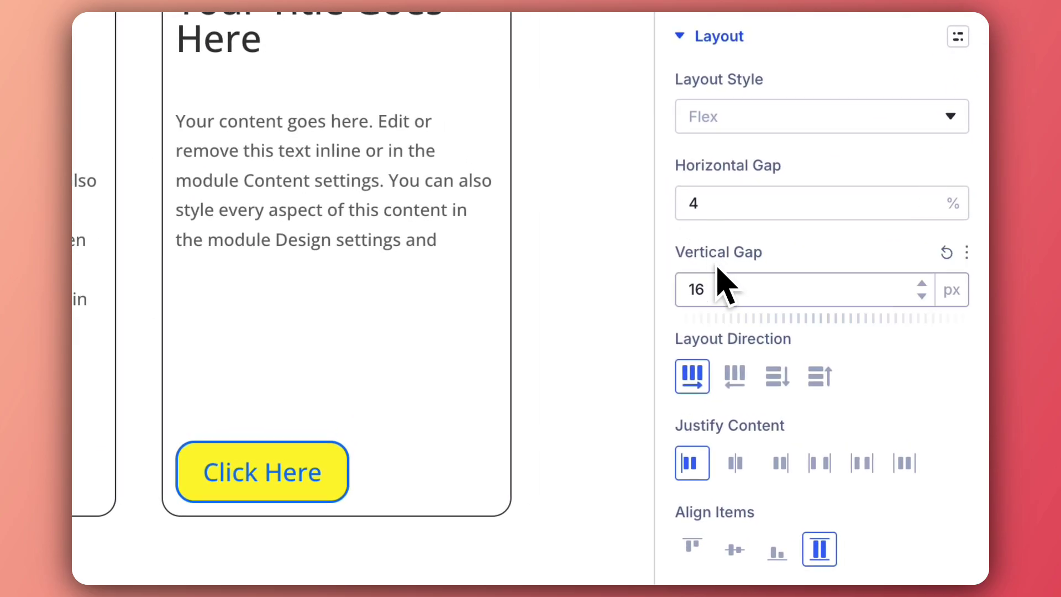
pyautogui.click(778, 379)
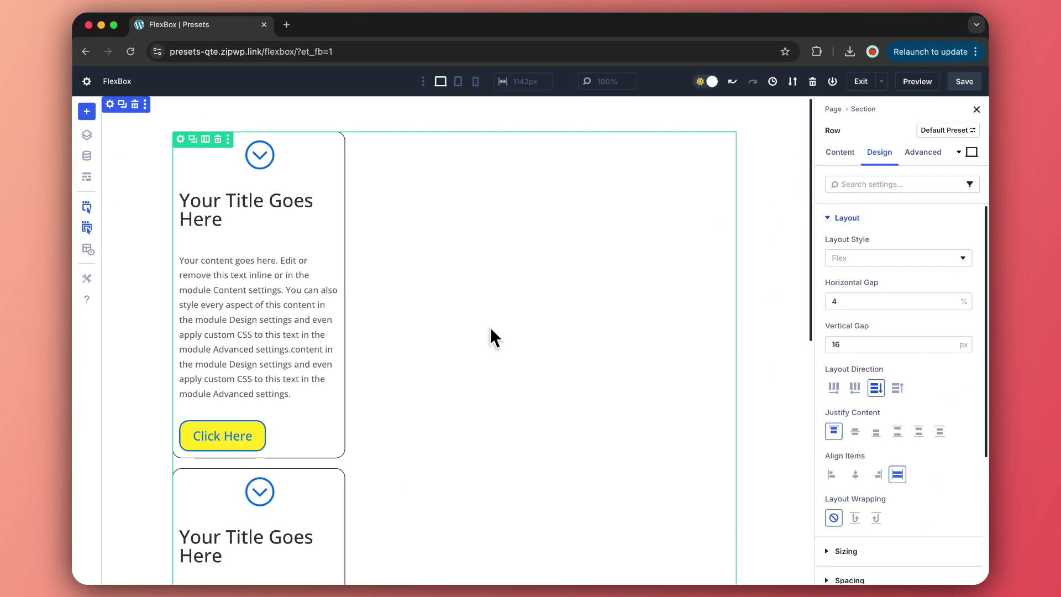
pyautogui.moveTo(828, 356); pyautogui.dragTo(841, 357)
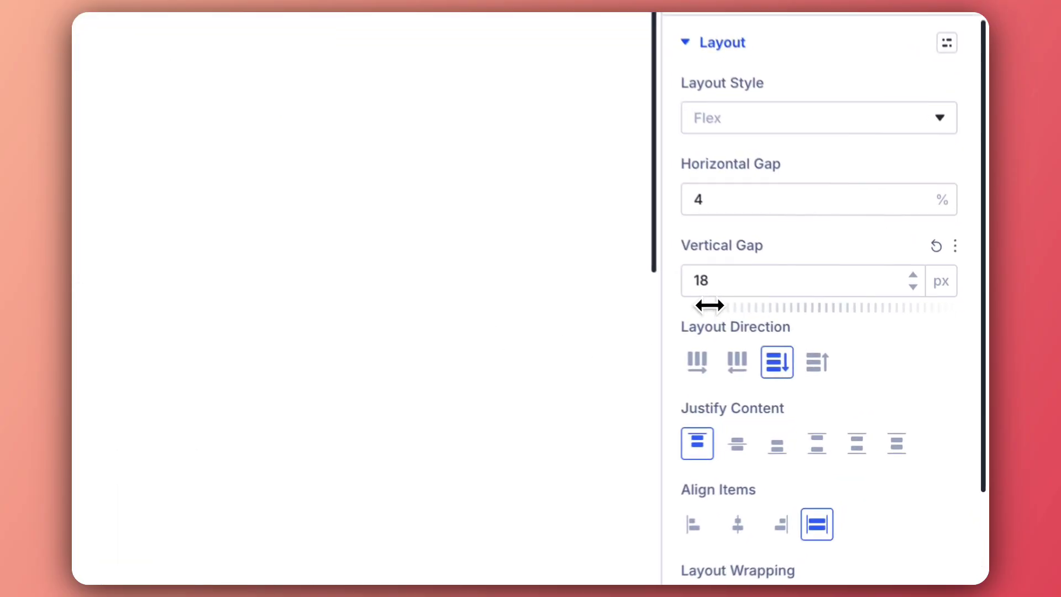
pyautogui.moveTo(710, 305)
pyautogui.mouseDown()
pyautogui.moveTo(696, 305)
pyautogui.moveTo(707, 305)
pyautogui.mouseUp()
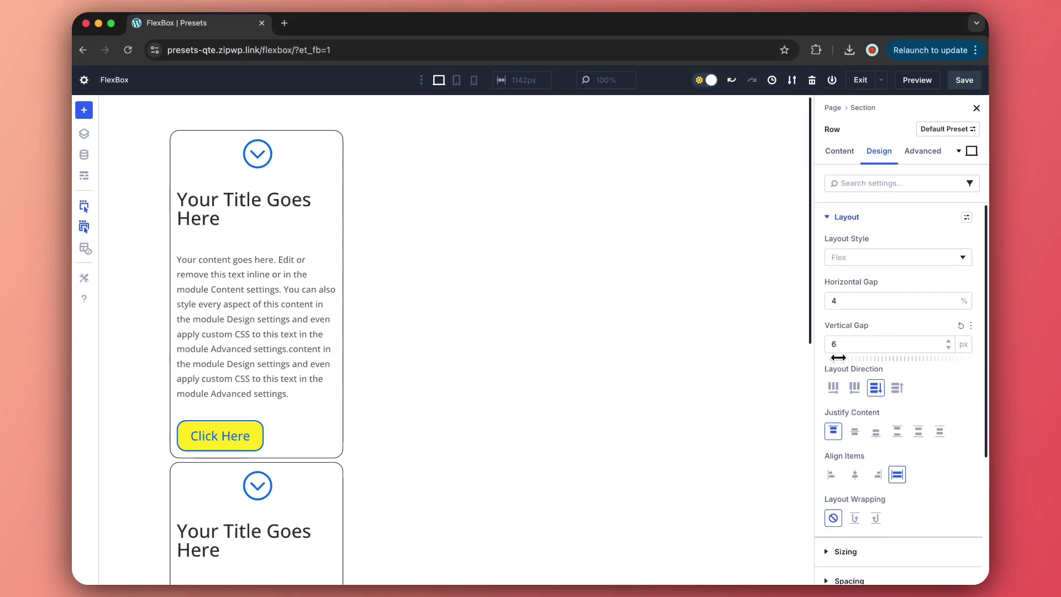
pyautogui.moveTo(838, 357); pyautogui.dragTo(847, 358)
pyautogui.click(834, 386)
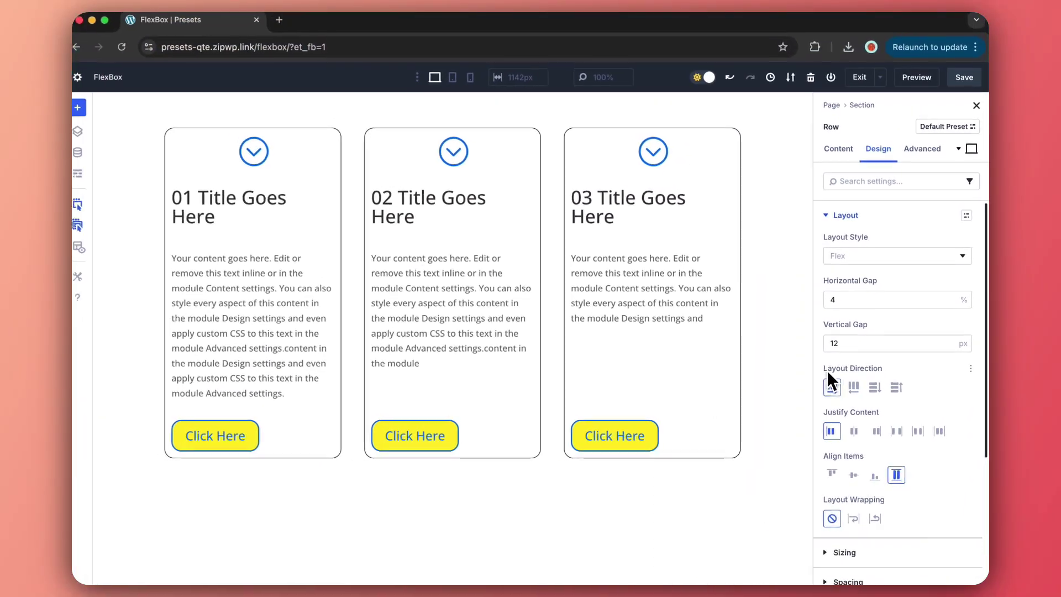
# Preview Row Reverse, Row, Column and Column Reverse layout directions on the three cards
pyautogui.click(852, 391)
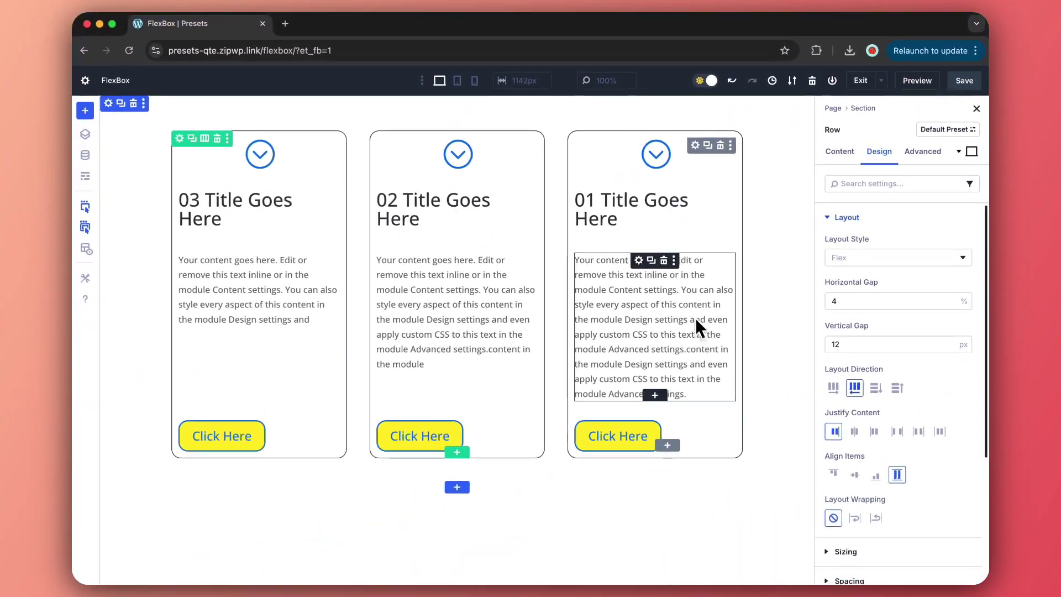
pyautogui.click(833, 389)
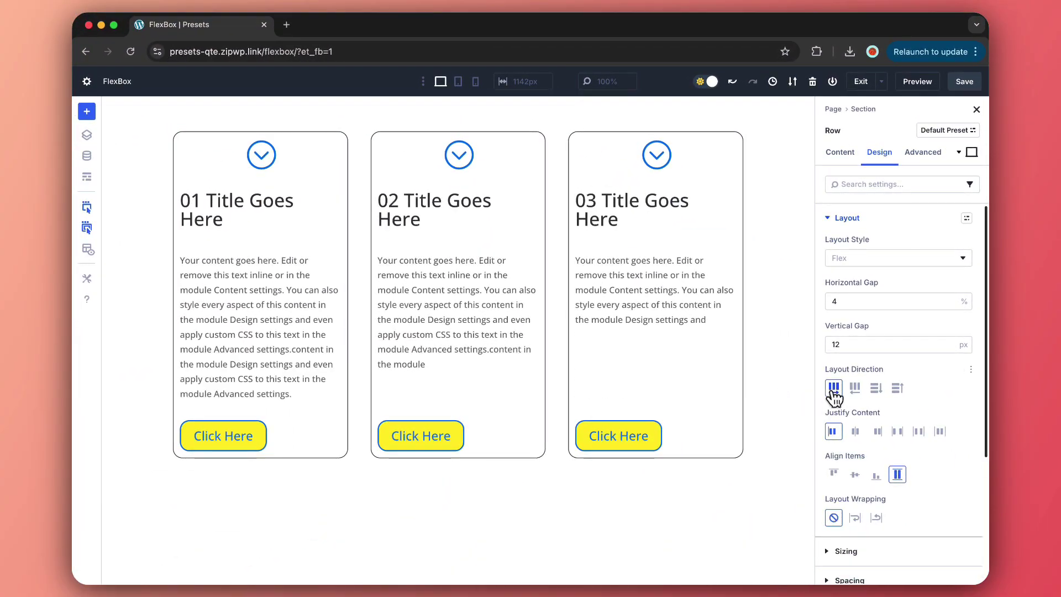
pyautogui.click(875, 389)
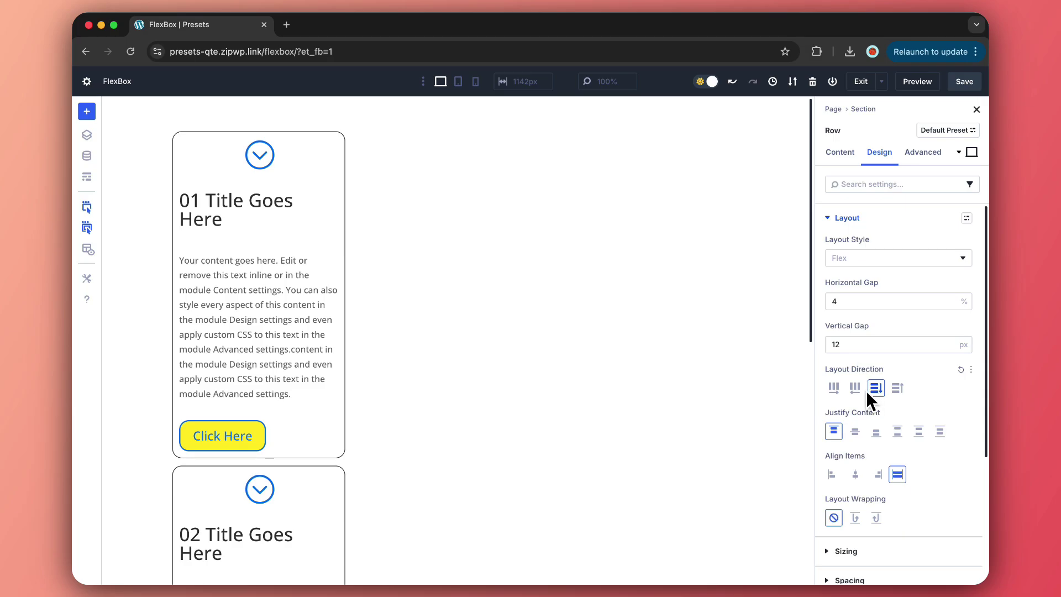
pyautogui.scroll(-8, 228, 269)
pyautogui.scroll(8, 214, 397)
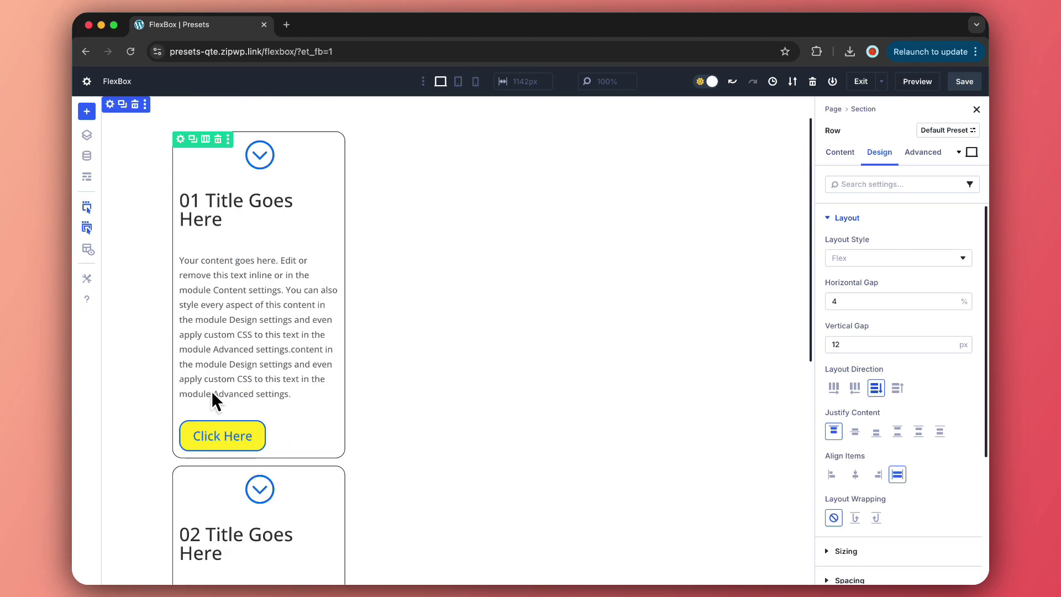
pyautogui.click(898, 392)
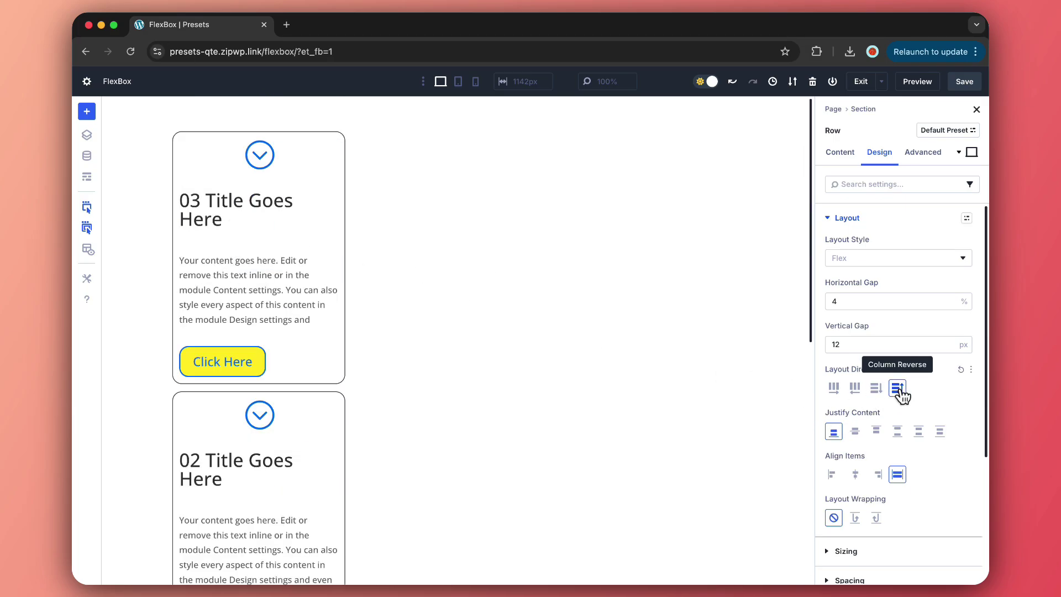
# Return from the 03 card title to the row's Layout settings and choose Row direction
pyautogui.click(196, 207)
pyautogui.scroll(-8, 208, 239)
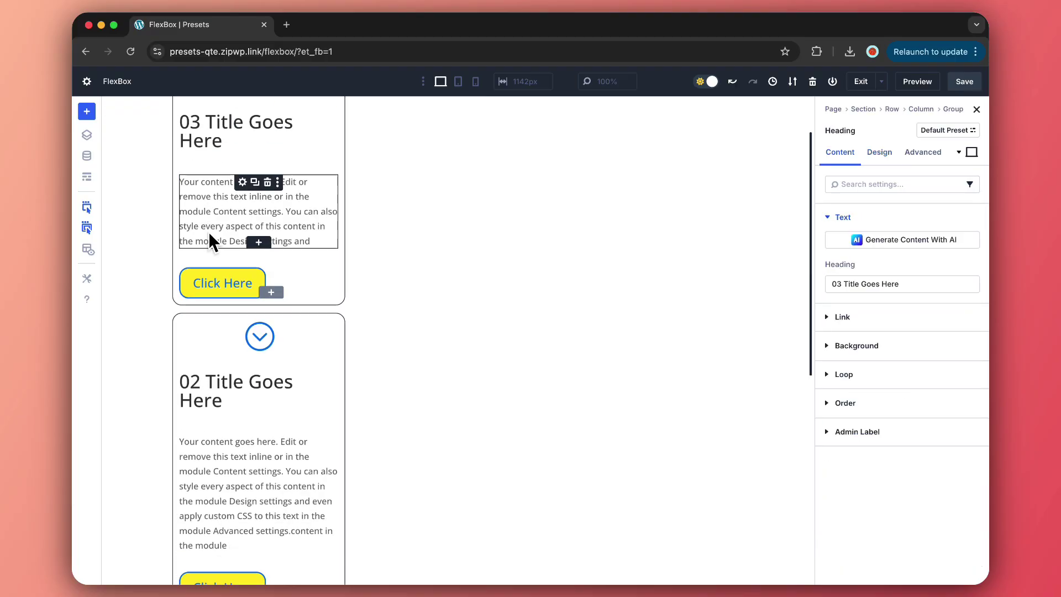
pyautogui.click(892, 109)
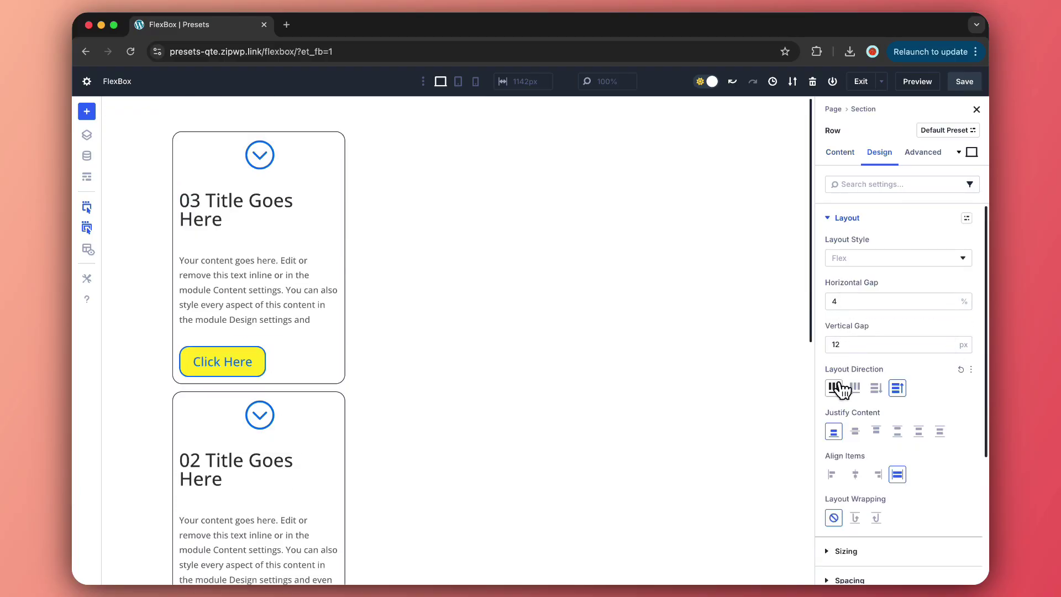
pyautogui.click(834, 387)
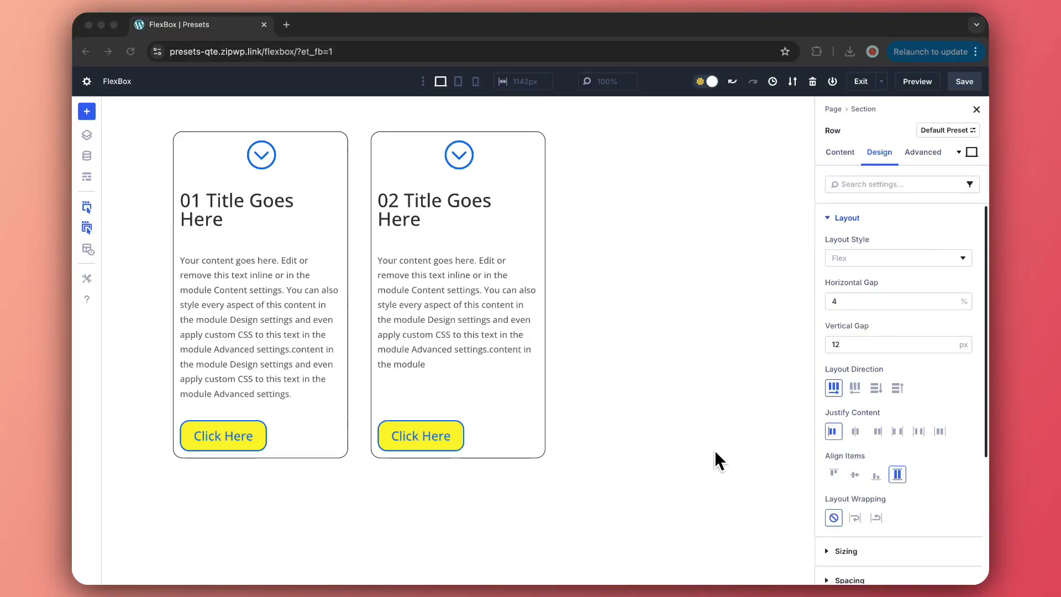
# Cycle Justify Content through Center, End, Space Between and Space Around, ending on Space Evenly
pyautogui.click(856, 432)
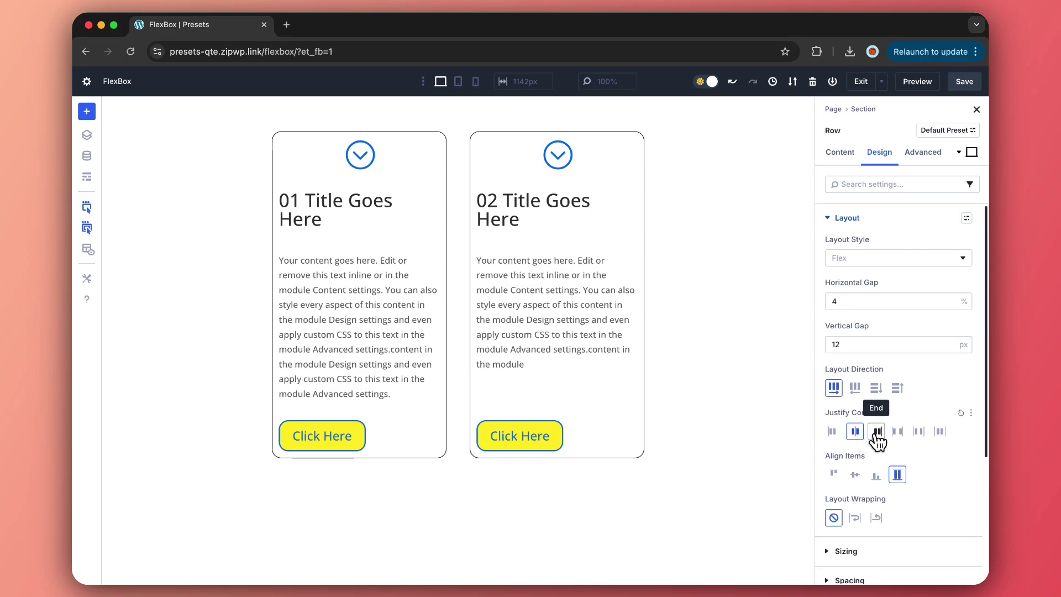
pyautogui.click(878, 432)
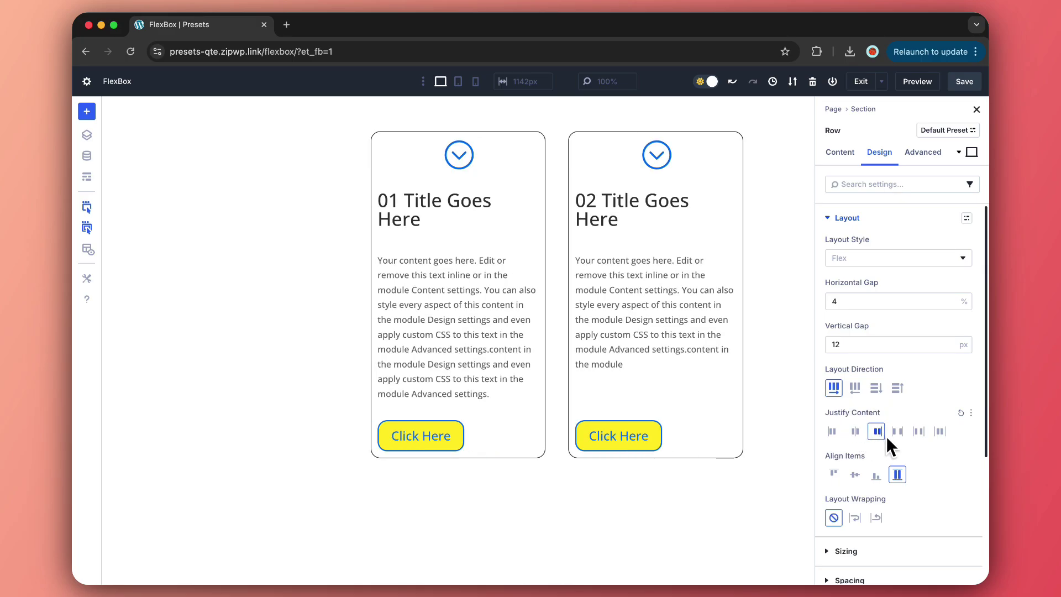
pyautogui.click(897, 432)
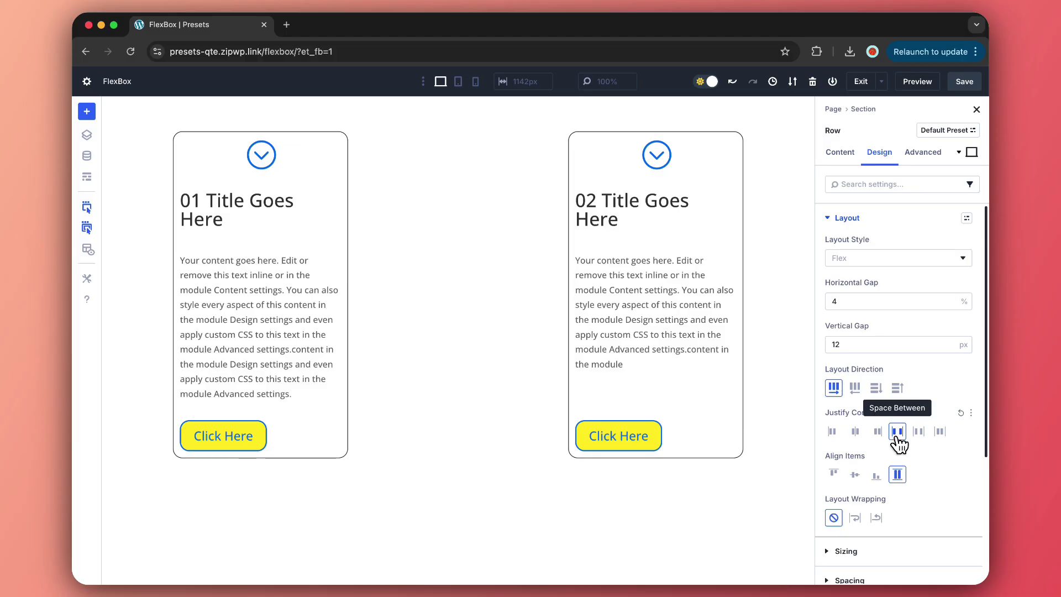
pyautogui.click(917, 434)
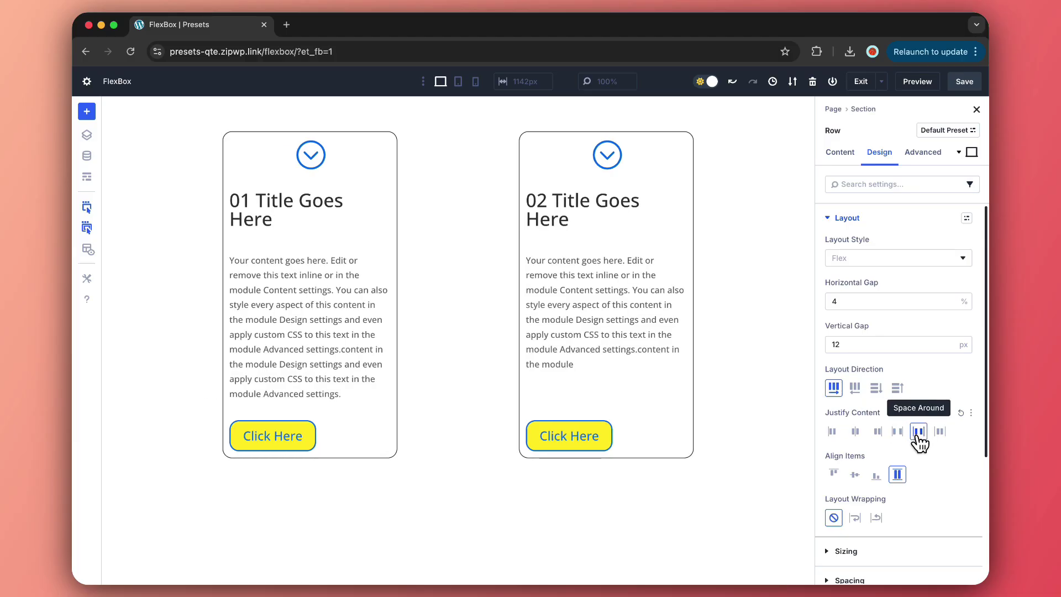
pyautogui.click(939, 437)
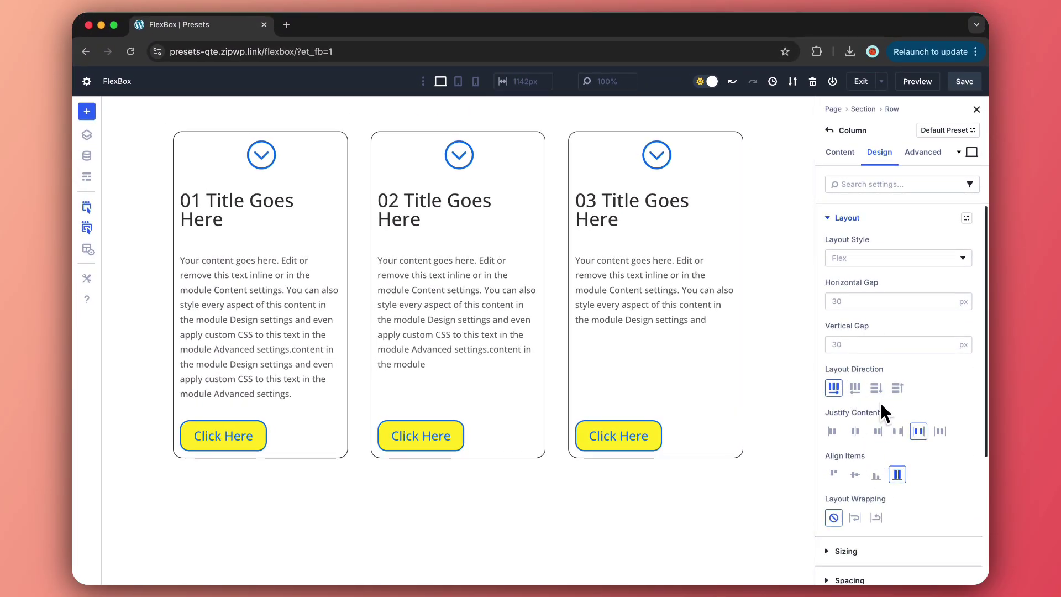
# Set the third column's Align Items to Center, then End, and finally Stretch
pyautogui.click(855, 475)
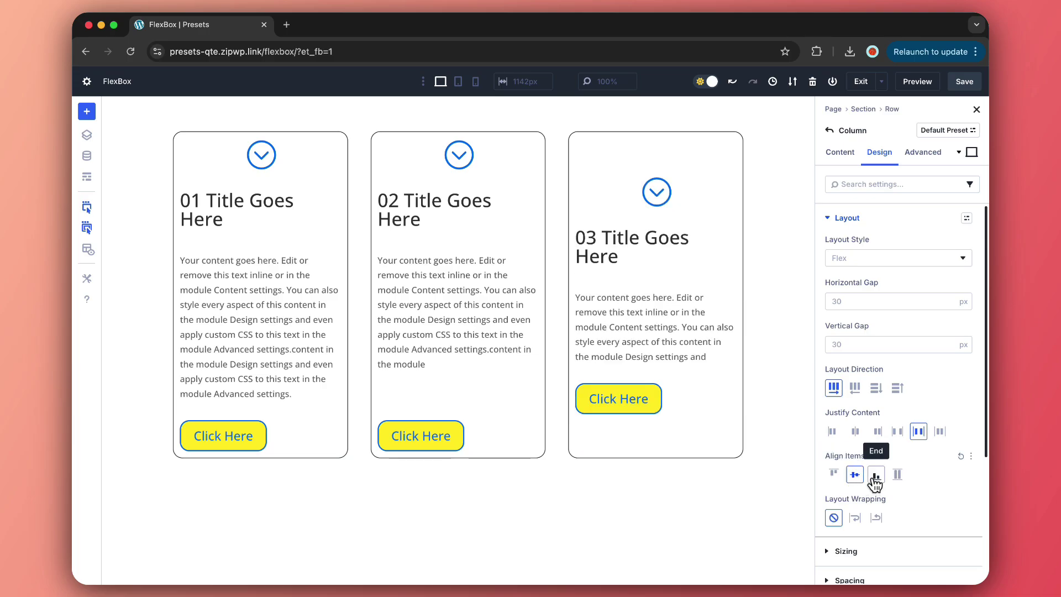
pyautogui.click(876, 482)
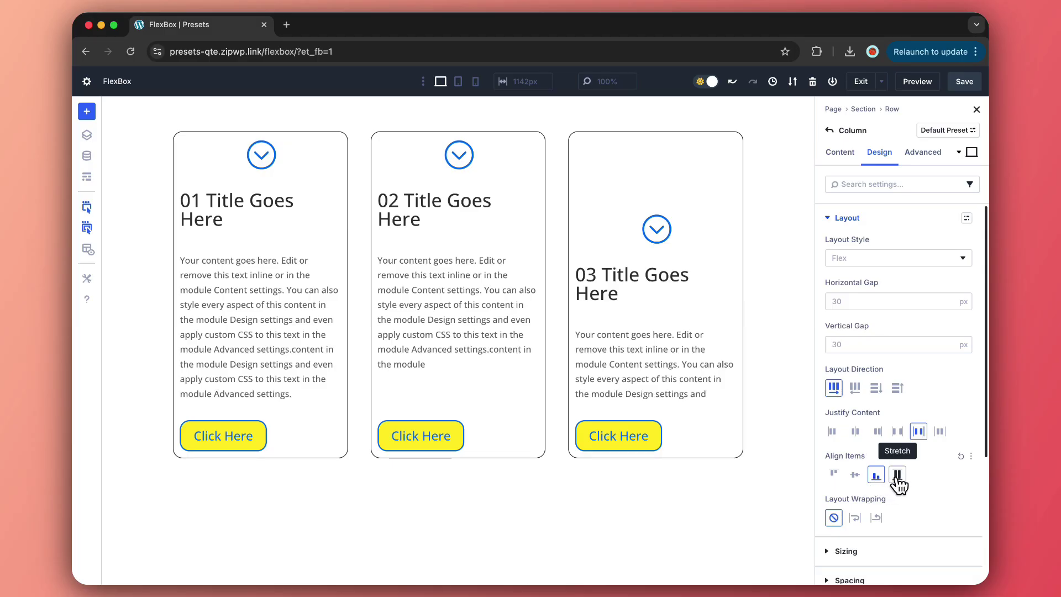
pyautogui.click(897, 477)
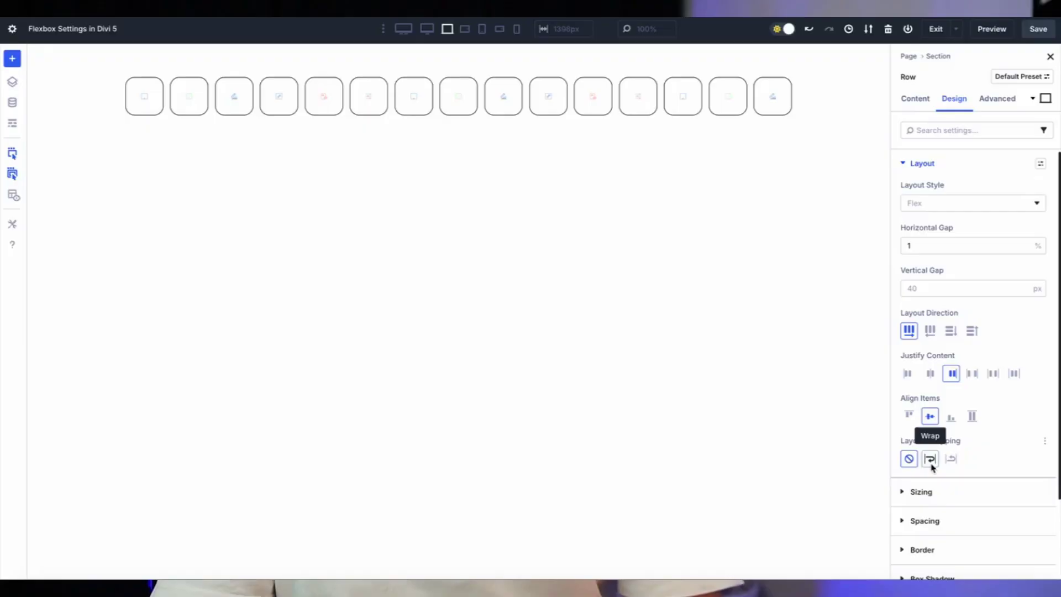
pyautogui.click(930, 461)
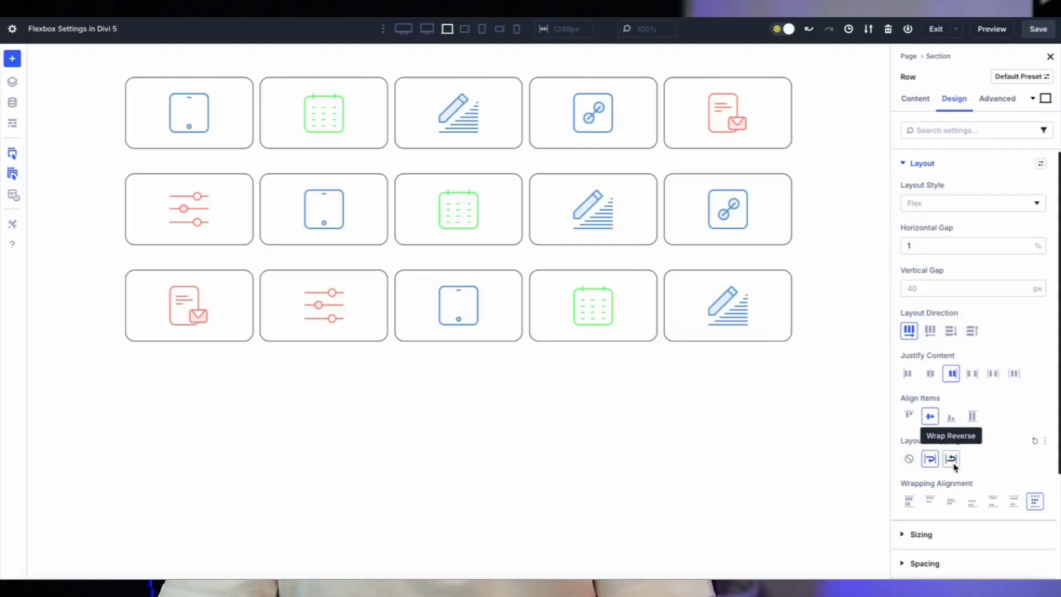
pyautogui.click(951, 459)
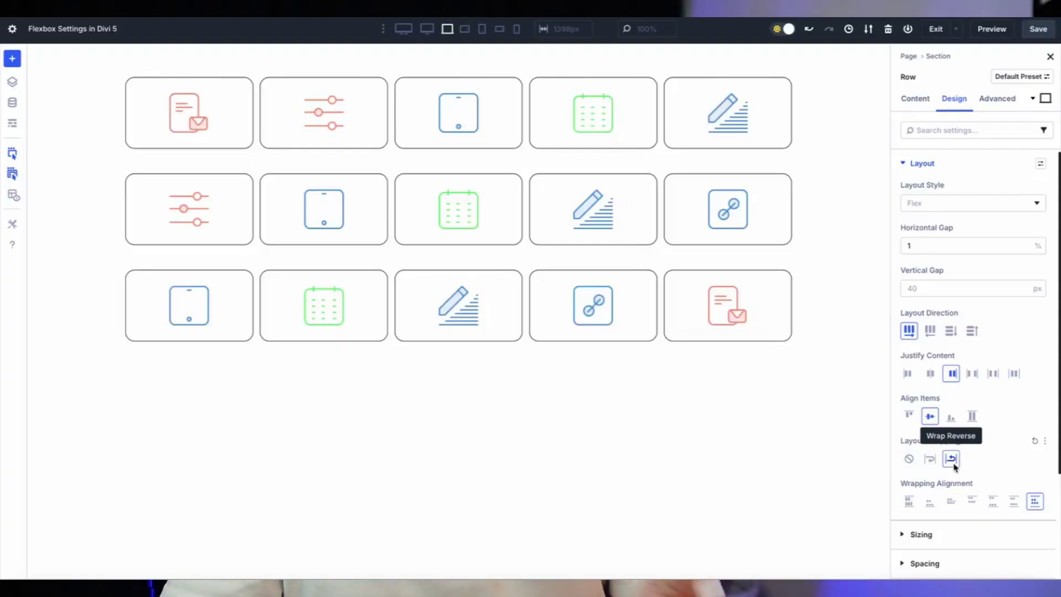
pyautogui.click(909, 459)
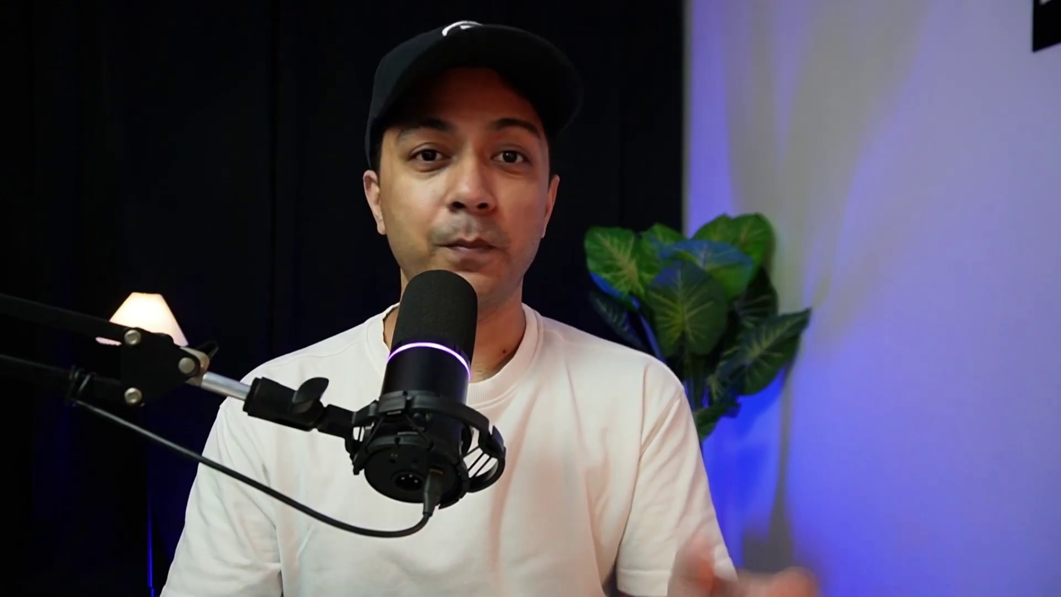